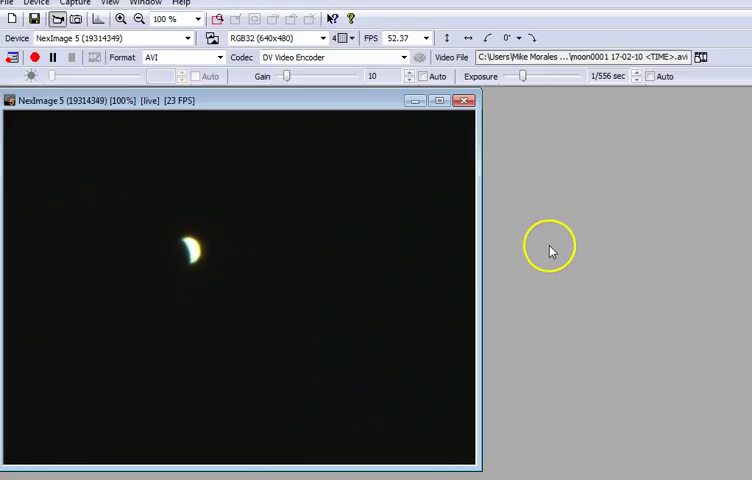
# Set the NexImage 5 to 2x binning with an exposure of about 1/833 sec
pyautogui.moveTo(523, 78); pyautogui.dragTo(523, 78)
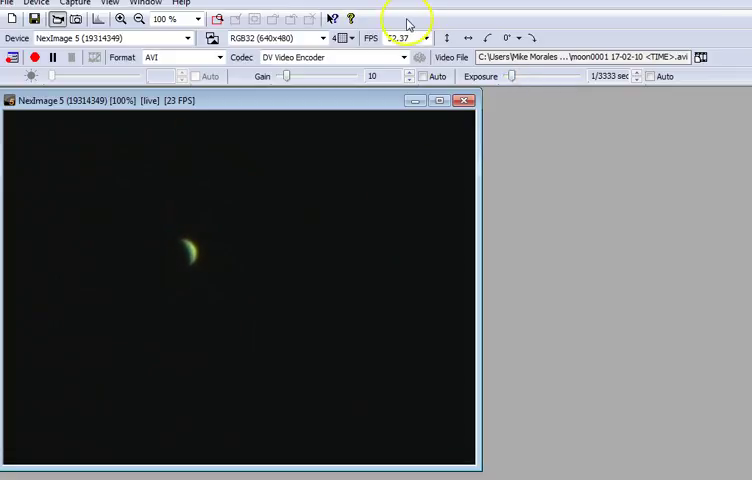
pyautogui.click(353, 38)
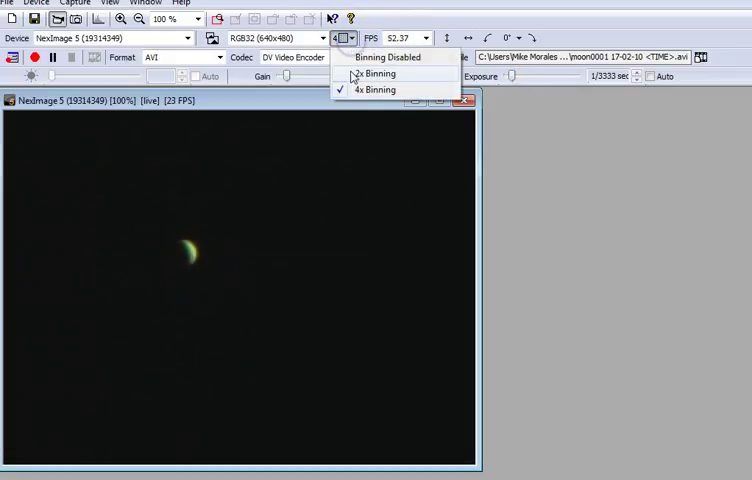
pyautogui.click(370, 73)
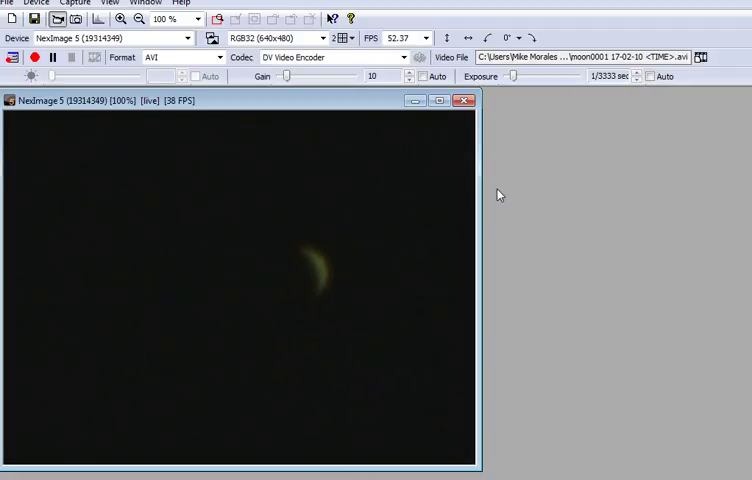
# Nudge the Exposure slider back and forth to settle near 1/1429 sec
pyautogui.moveTo(512, 77); pyautogui.dragTo(519, 78)
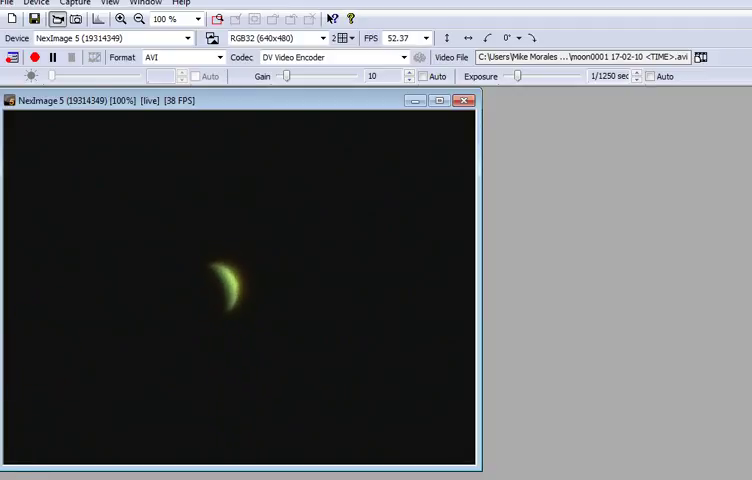
pyautogui.moveTo(517, 77); pyautogui.dragTo(514, 78)
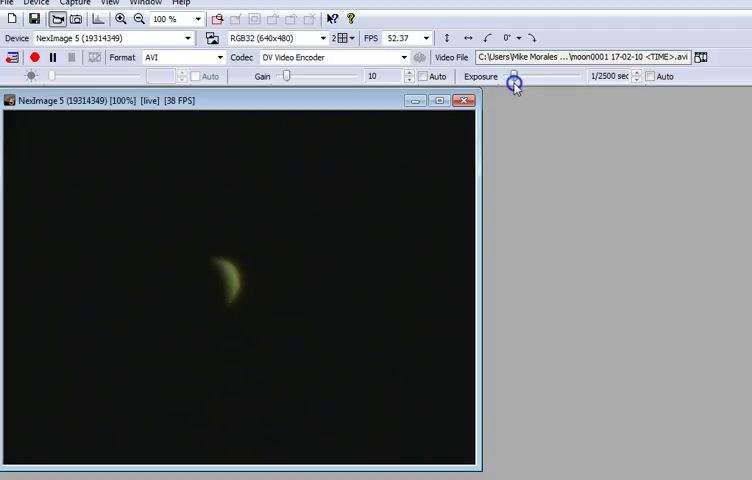
# Select Binning Disabled for a 25 FPS feed and set exposure to about 1/625 sec
pyautogui.click(343, 38)
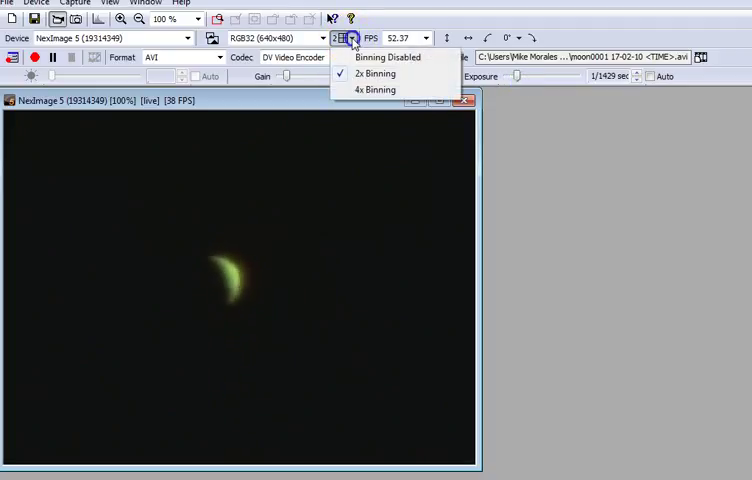
pyautogui.click(375, 57)
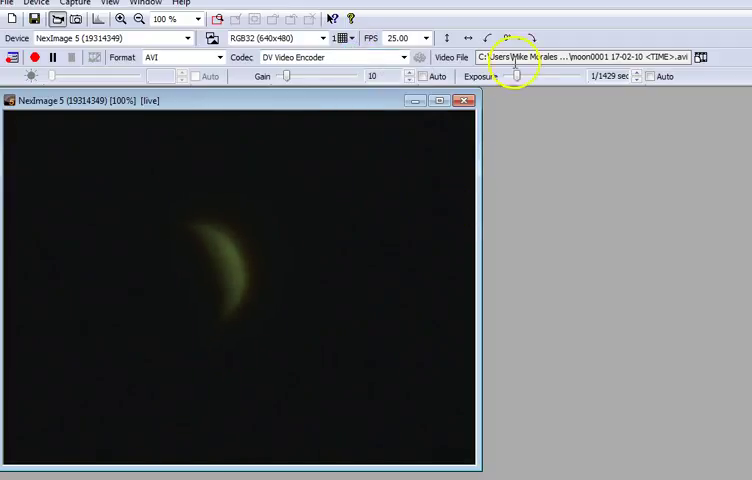
pyautogui.moveTo(516, 78); pyautogui.dragTo(524, 79)
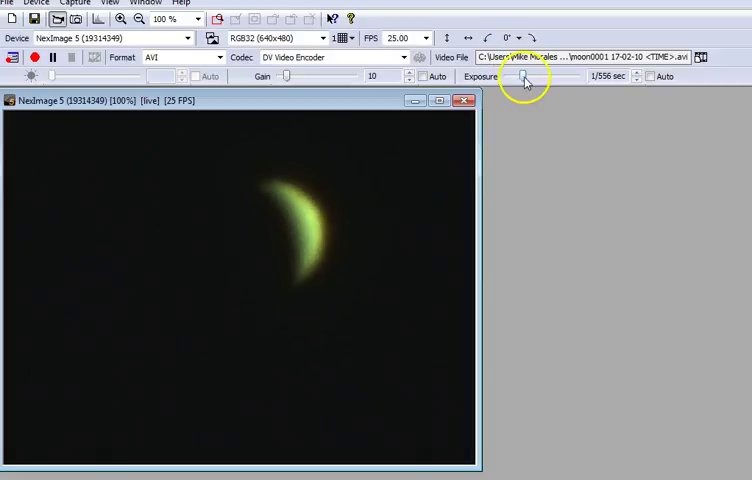
pyautogui.moveTo(524, 77); pyautogui.dragTo(524, 78)
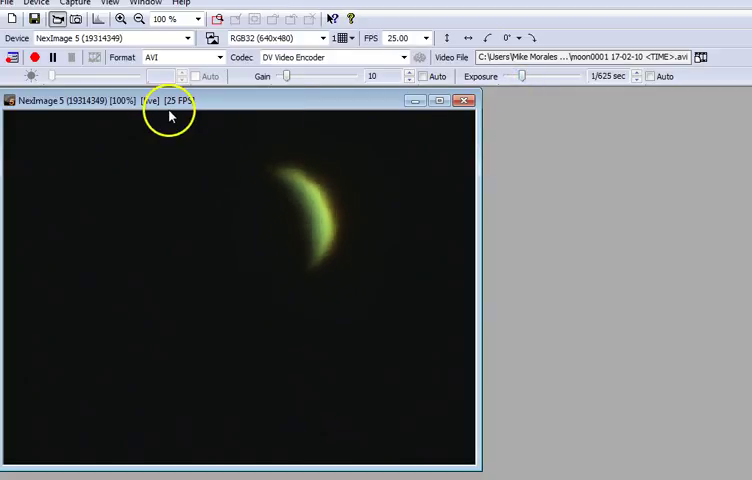
# Start recording the live Venus crescent to a timestamped AVI file
pyautogui.click(35, 57)
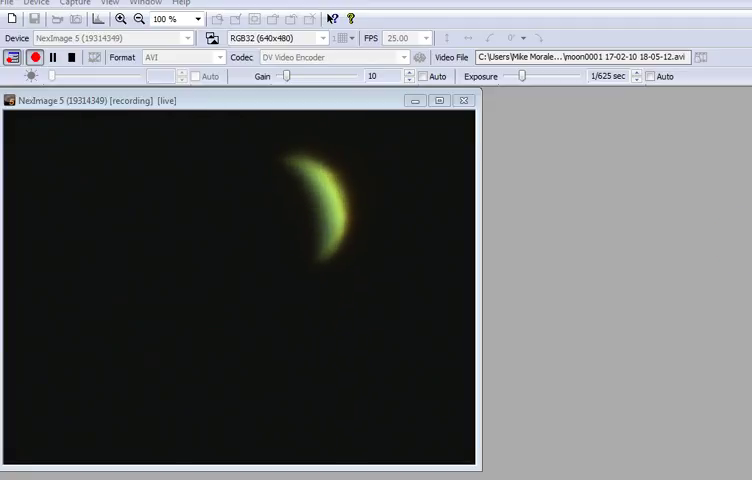